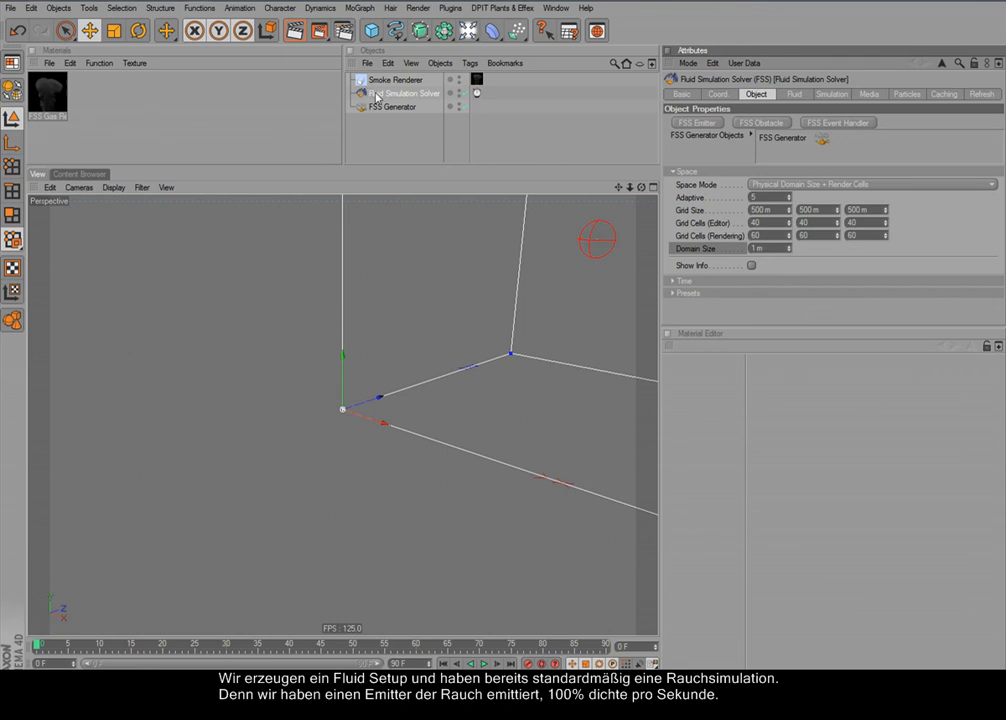
Reframe the whole simulation domain and move the FSS Generator emitter down along Y toward the domain's floor
left_click_drag(619, 189, 560, 188)
left_click_drag(642, 188, 620, 188)
right_click_drag(619, 188, 706, 188)
left_click_drag(619, 188, 631, 213)
left_click(392, 107)
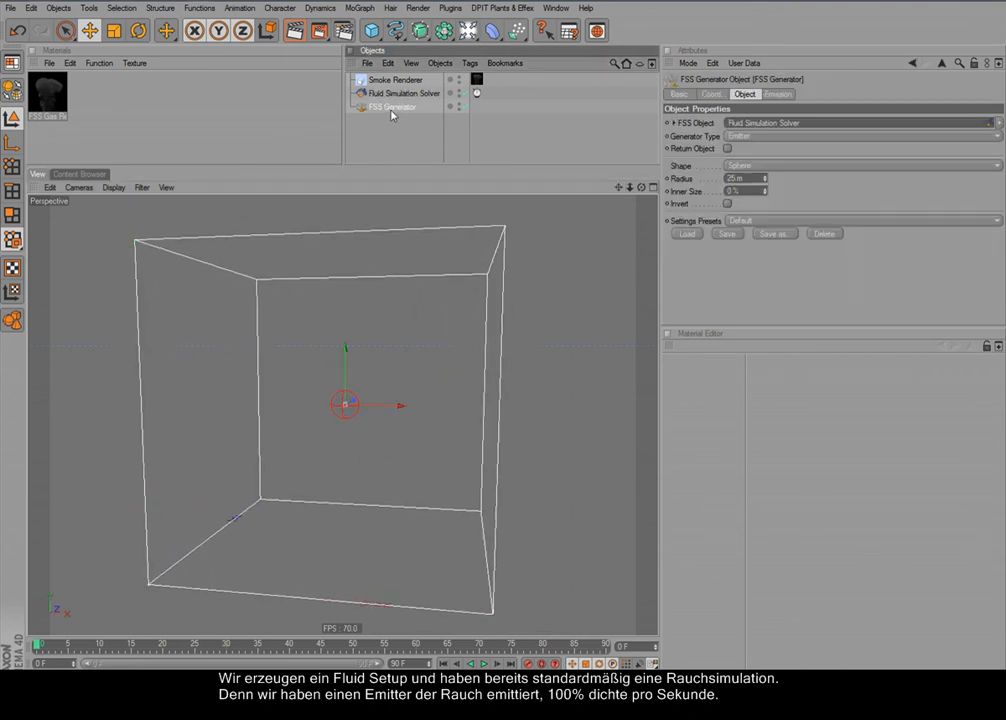
left_click(777, 94)
left_click(678, 181)
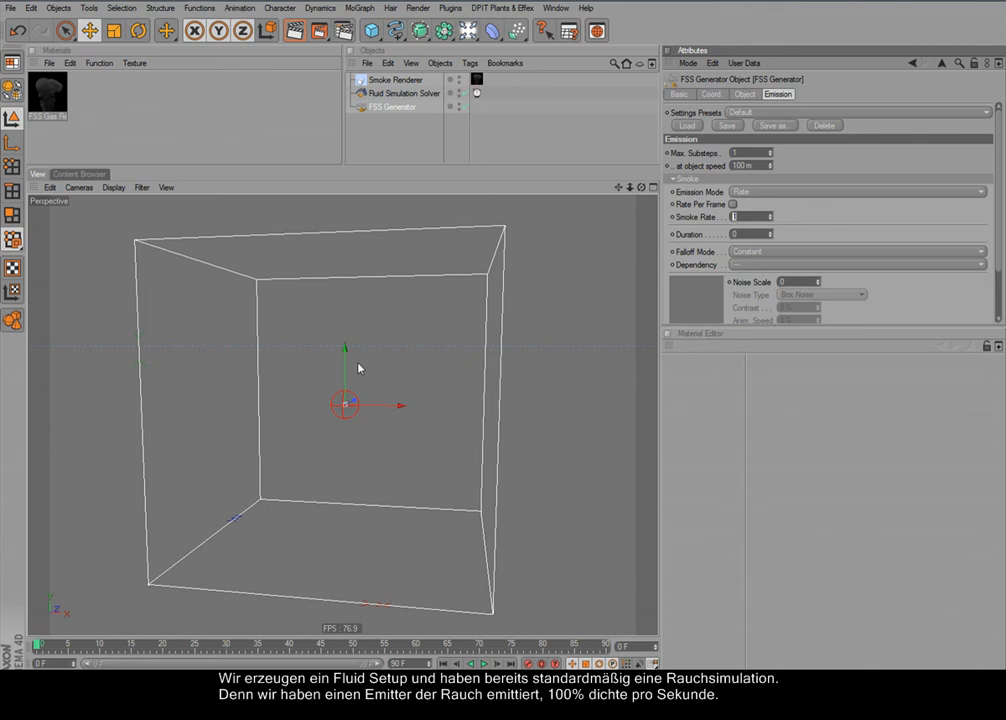
left_click_drag(347, 362, 347, 451)
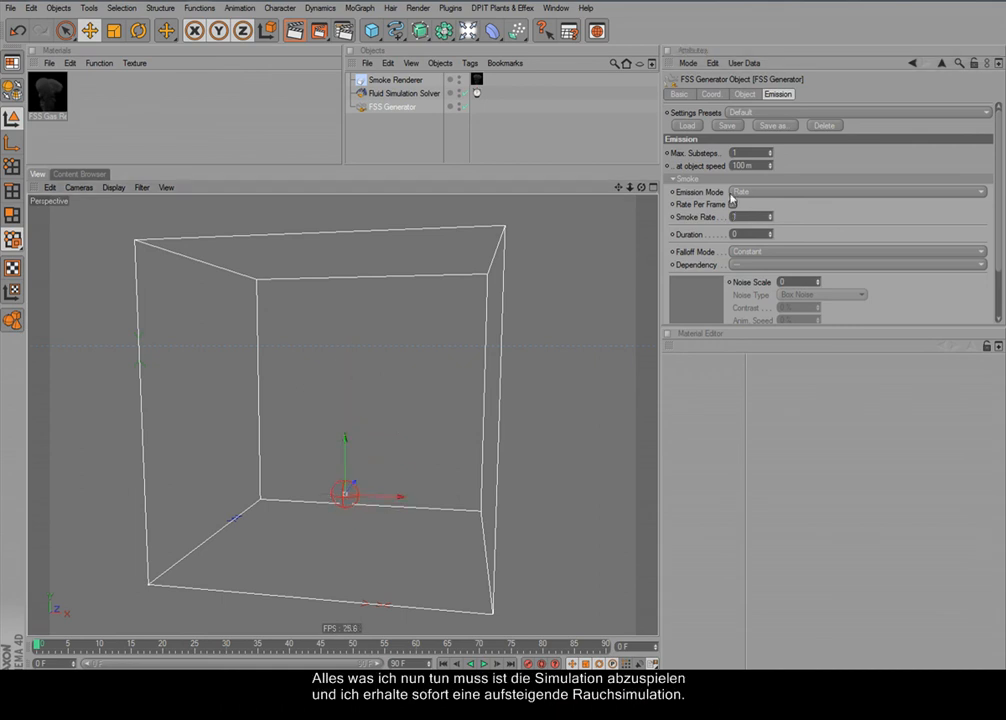
Set the emitter sphere's radius to 66 m and shift it in positive X while the smoke simulation plays
left_click(746, 94)
left_click_drag(764, 181, 764, 160)
left_click(489, 663)
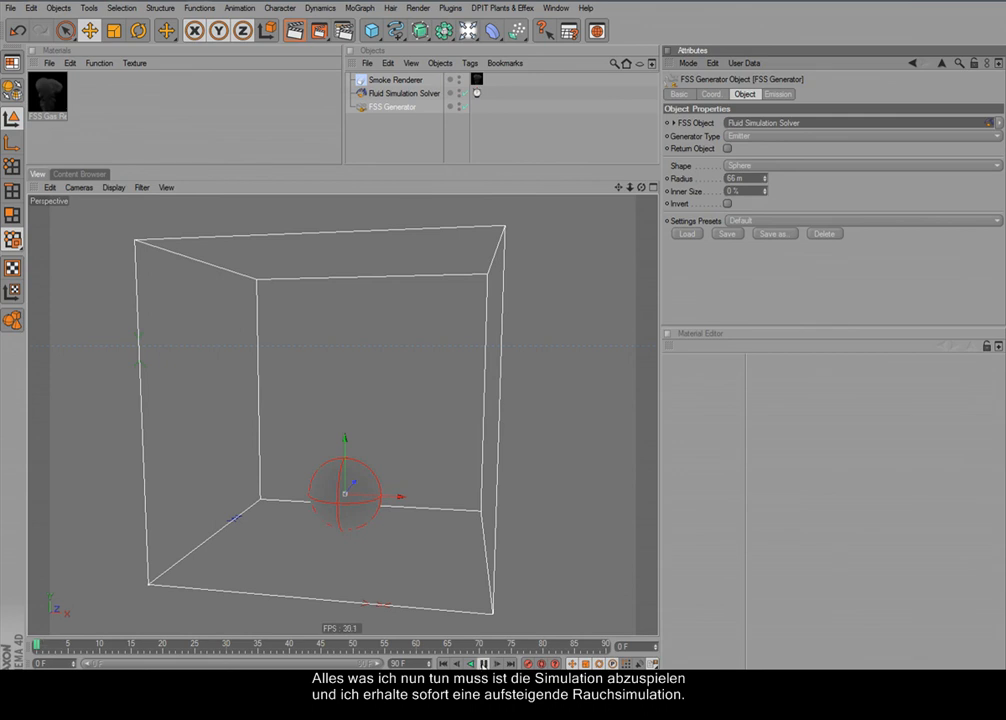
left_click_drag(392, 497, 416, 505)
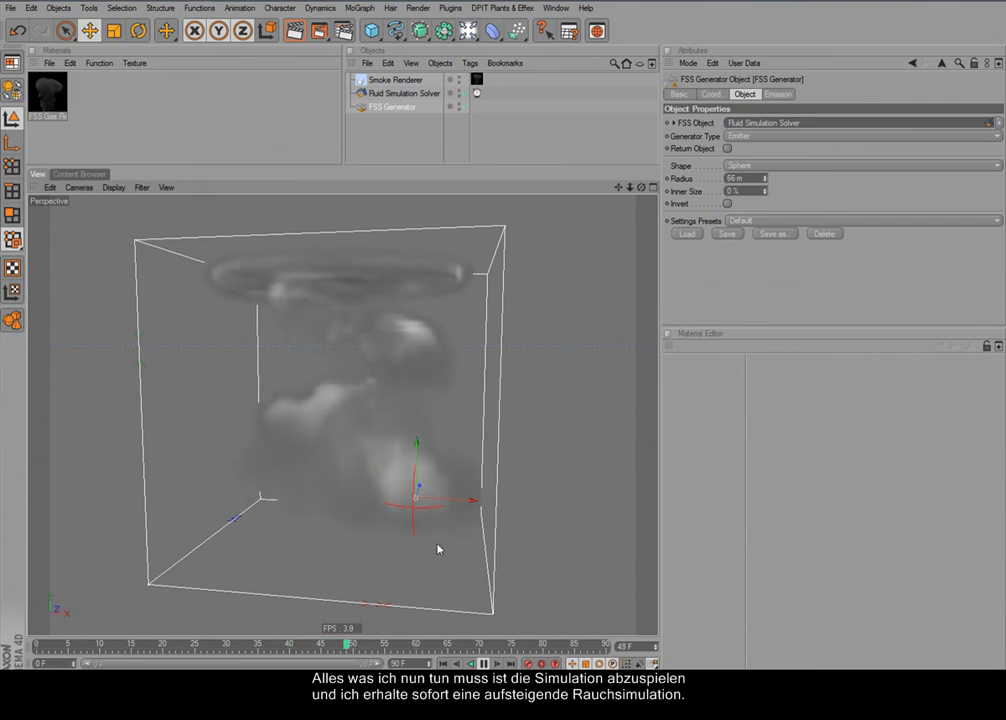
Examine the emitter's Temperature emission settings and the paused smoke plume up close, and rewind the simulation to the first frame
left_click(776, 95)
left_click(690, 178)
left_click(697, 191)
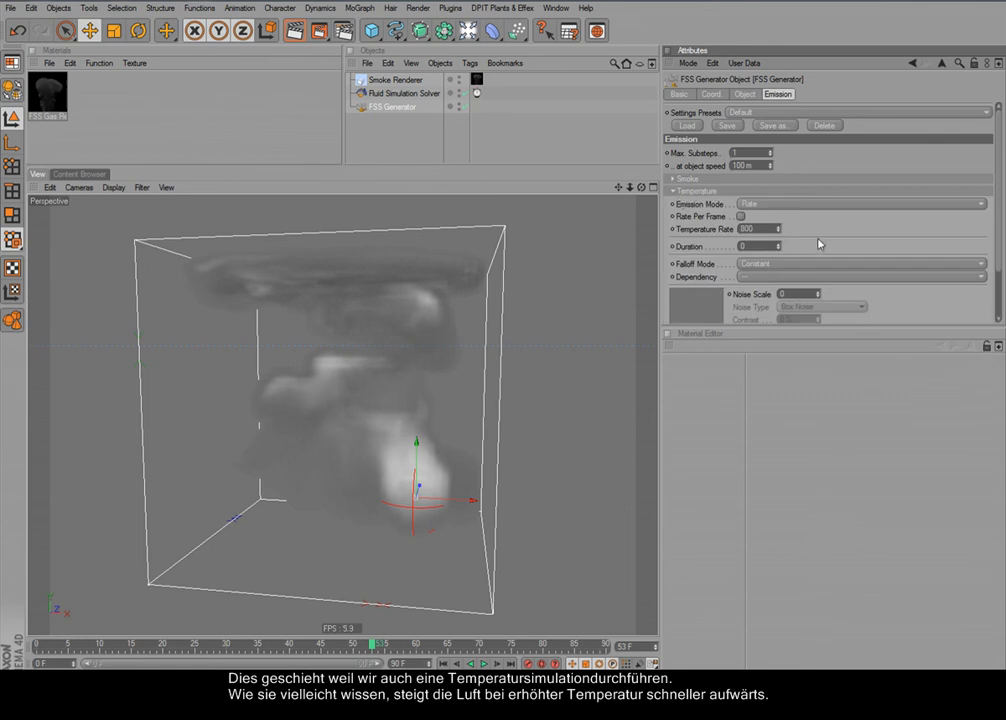
mouse_move(641, 188)
left_mouse_down()
mouse_move(674, 188)
mouse_move(600, 190)
mouse_move(652, 188)
left_mouse_up()
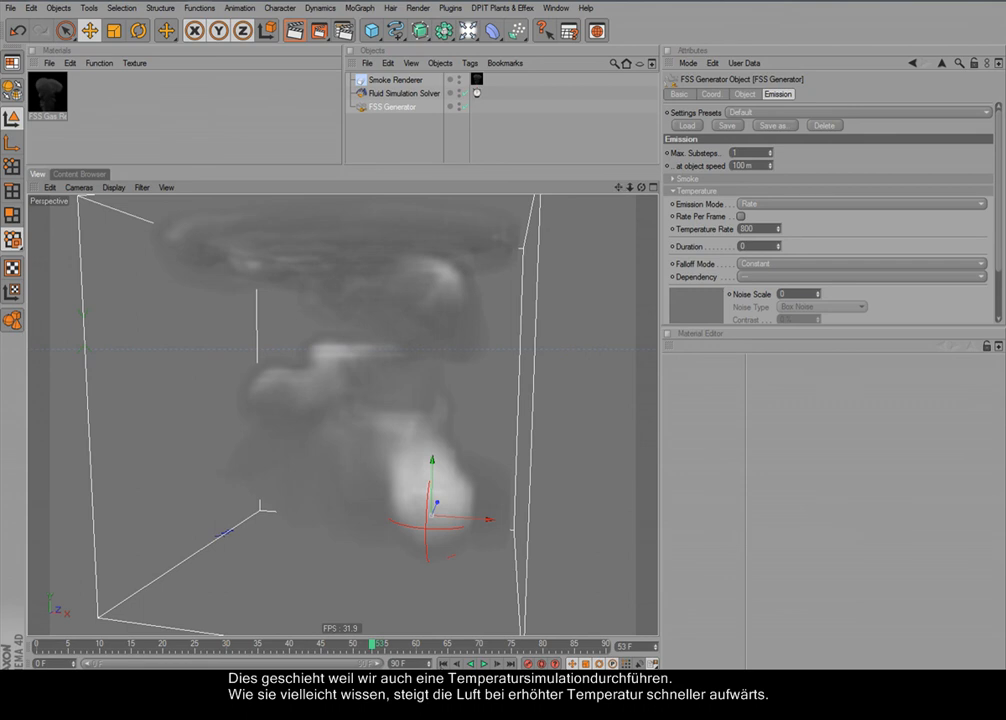
left_click(444, 663)
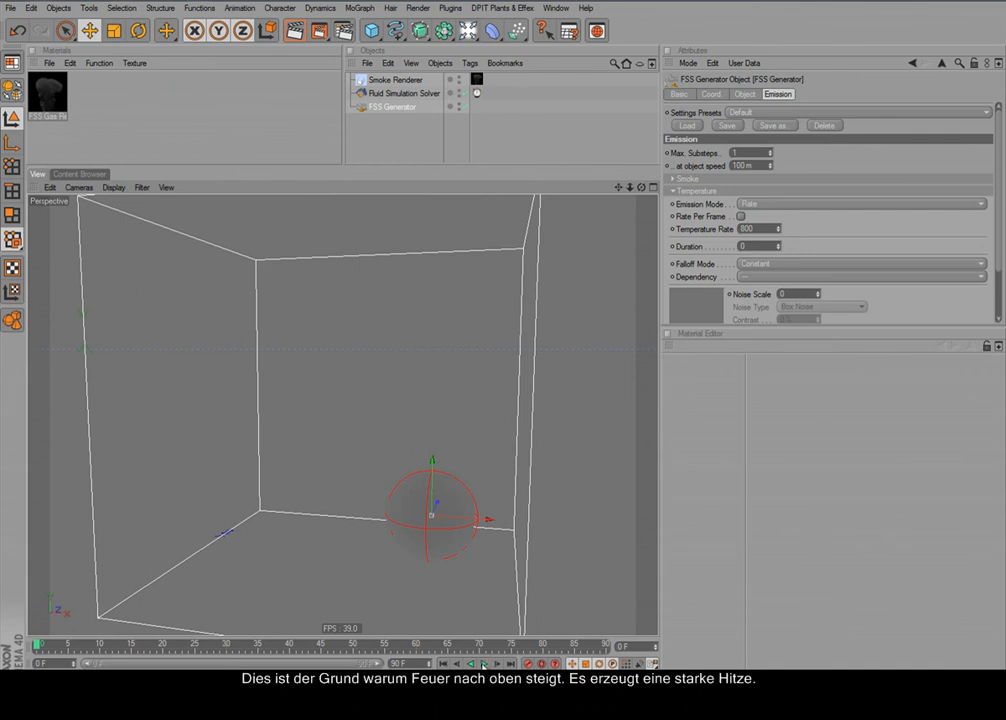
left_click(700, 191)
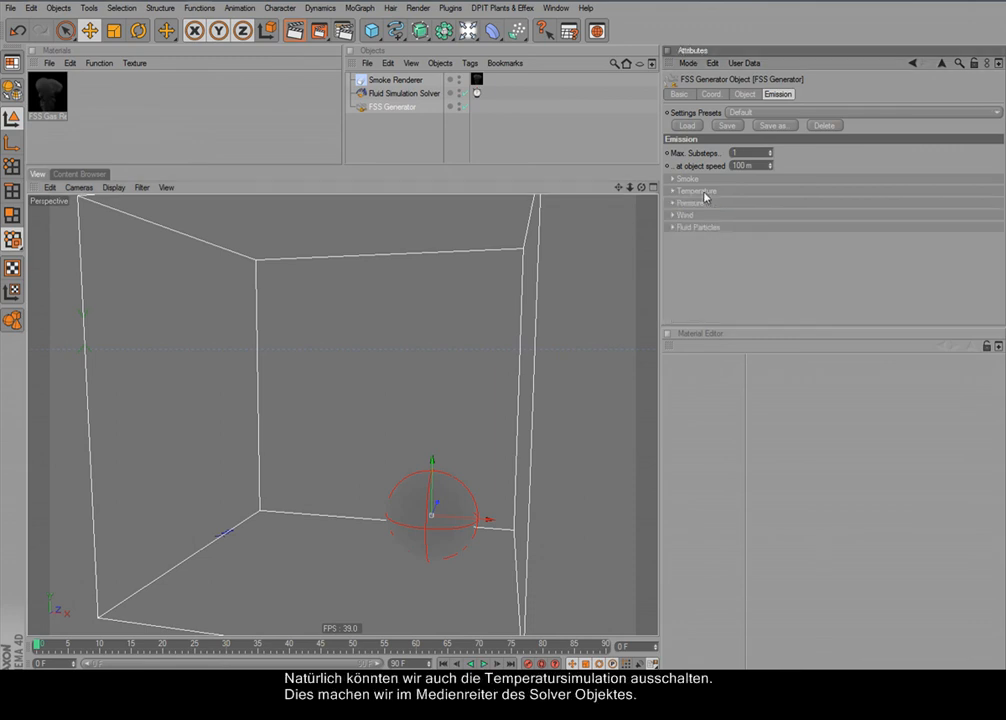
Disable the Temperature channel in the Fluid Simulation Solver's media settings and play the simulation with smoke only
left_click(405, 93)
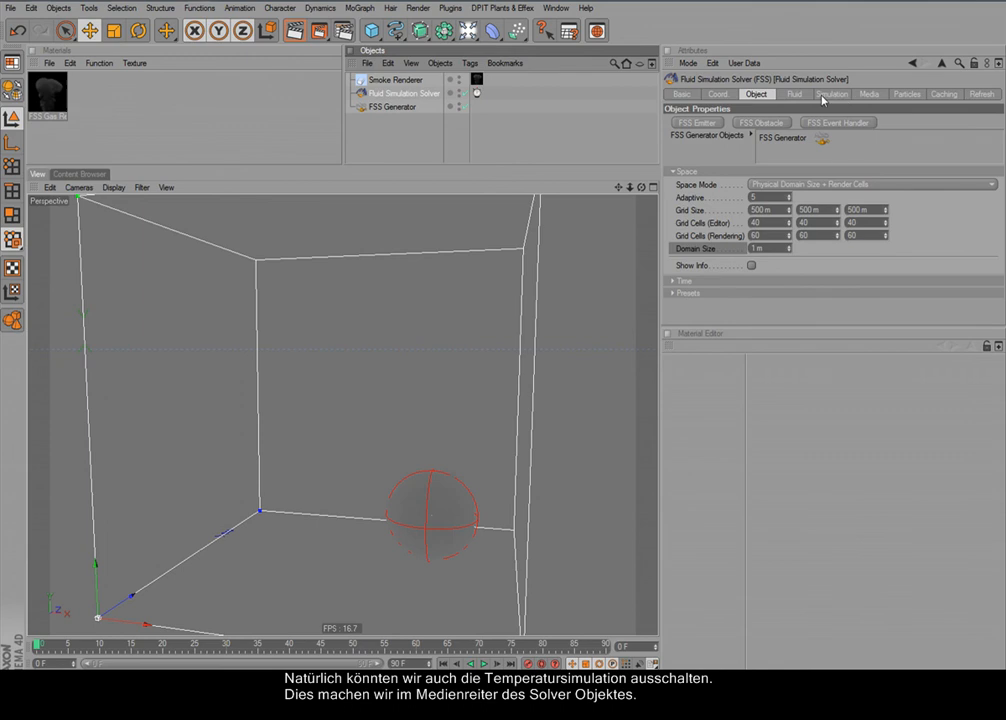
left_click(873, 95)
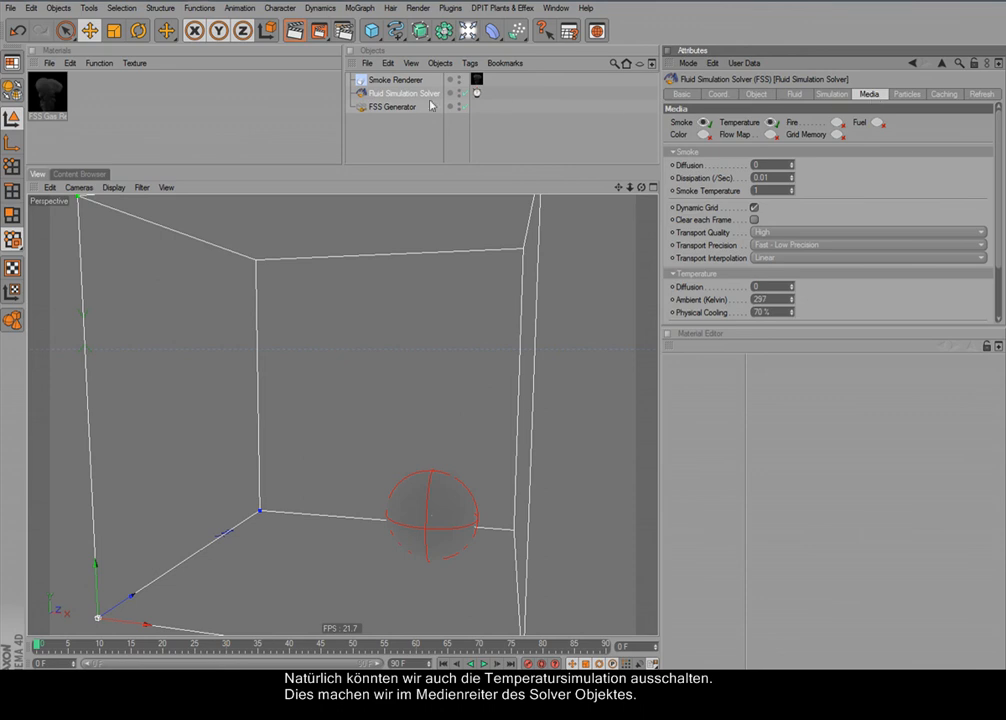
left_click(772, 123)
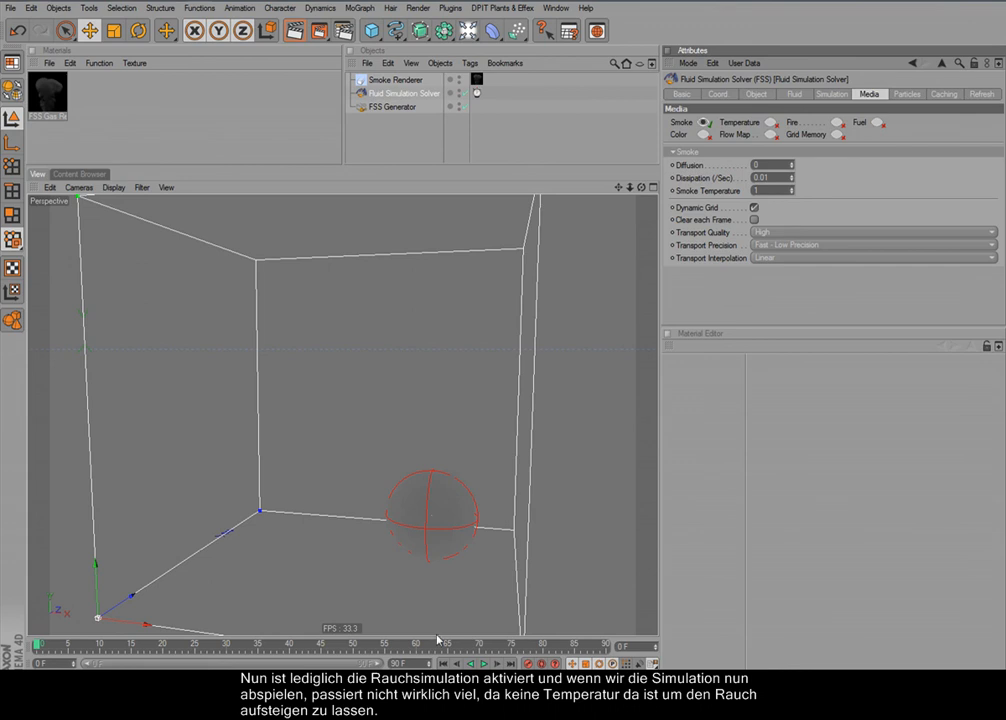
key("F8")
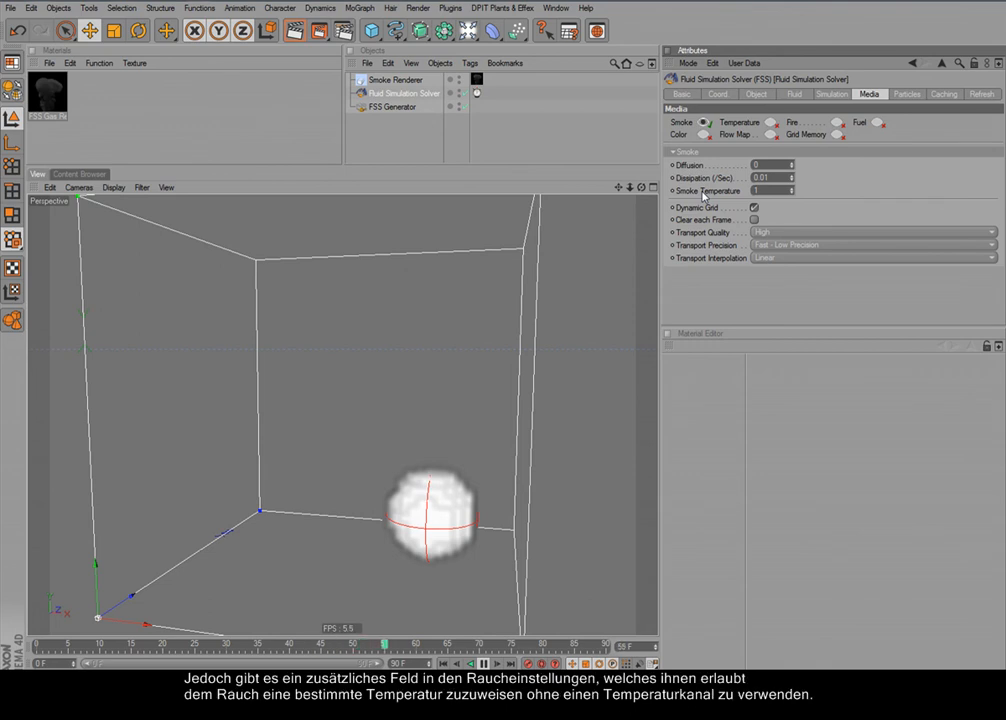
left_click(484, 664)
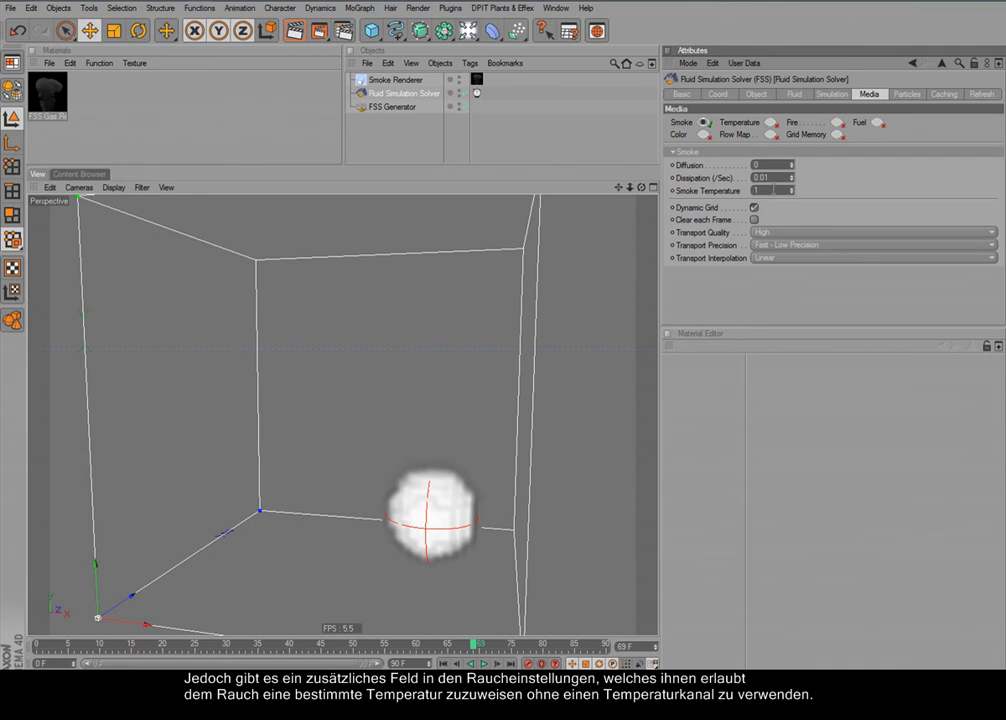
Set the solver's Smoke Temperature to 100 and move the emitter back in negative X after replaying the simulation
left_click(444, 663)
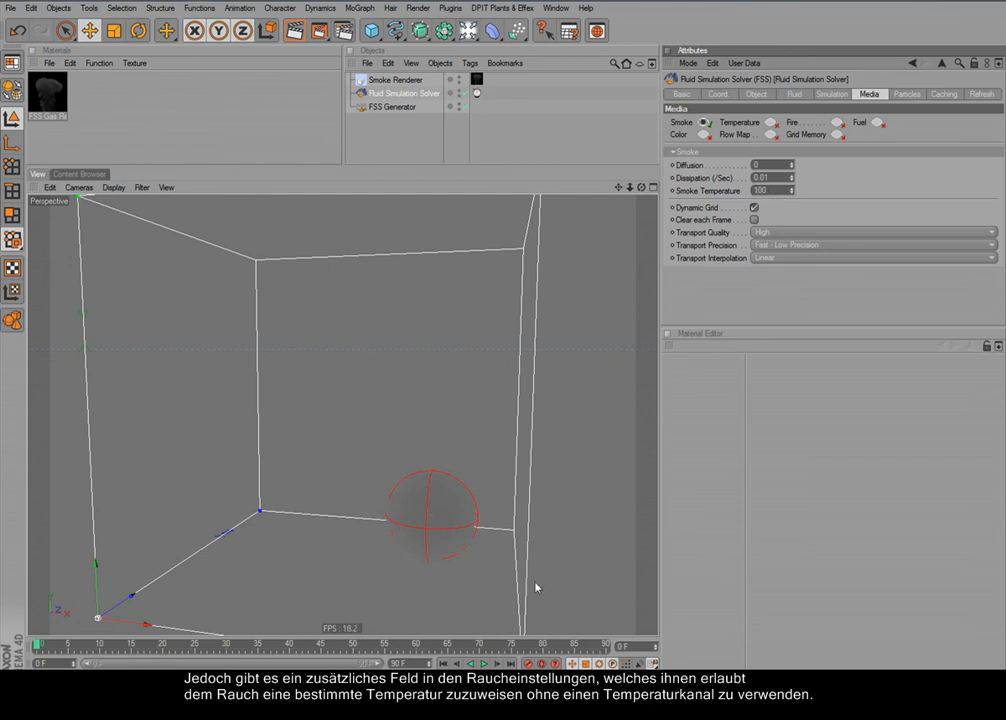
left_click(484, 664)
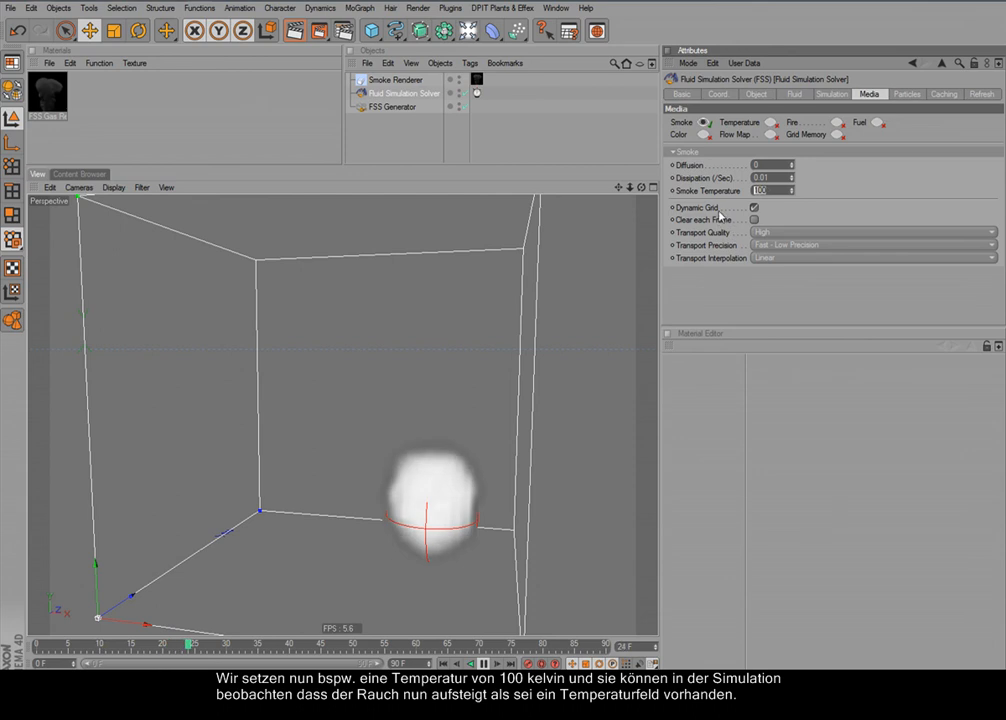
left_click(392, 106)
left_click_drag(486, 520, 366, 510)
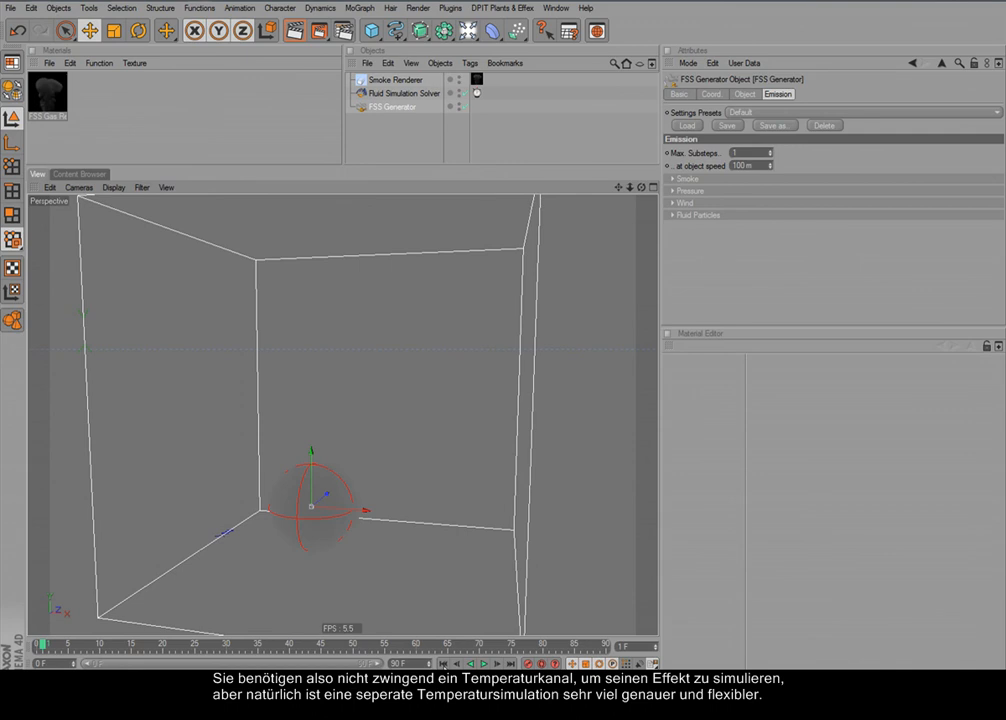
left_click(443, 665)
Raise the Fluid Simulation Solver's Smoke Temperature to 1000 and replay the simulation from the start
left_click(724, 174)
left_click(724, 180)
left_click(724, 180)
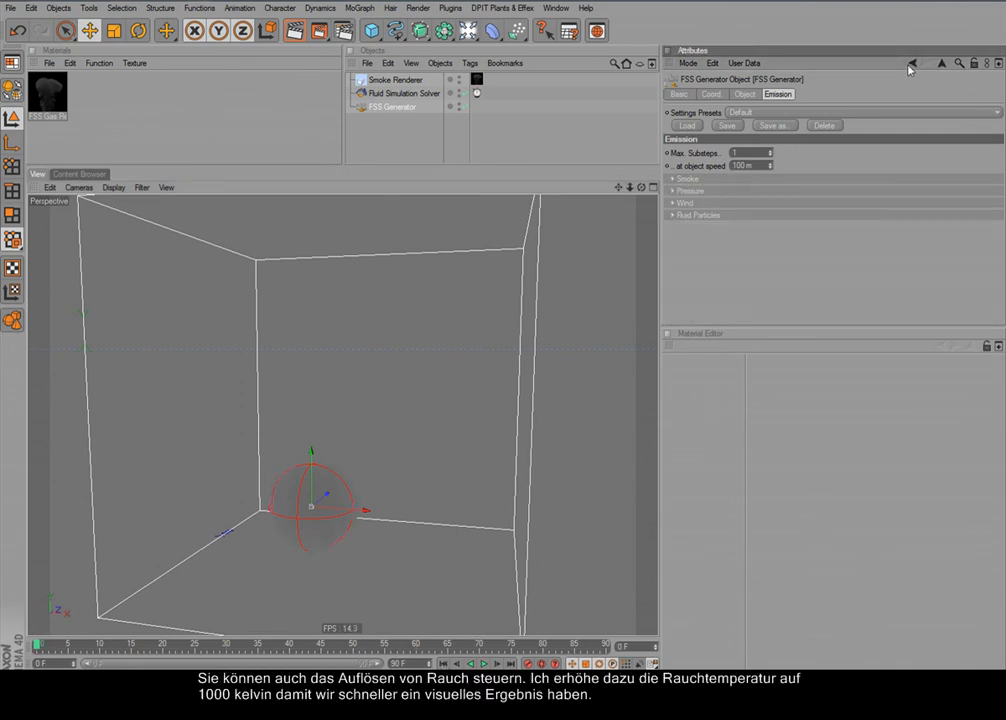
left_click(404, 93)
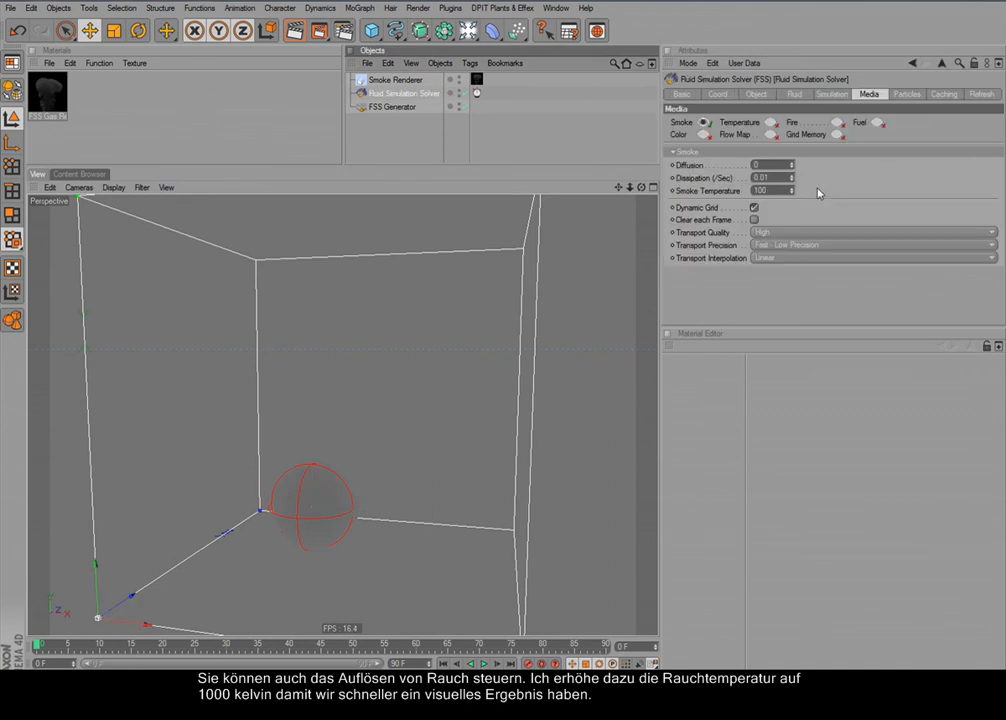
left_click(775, 190)
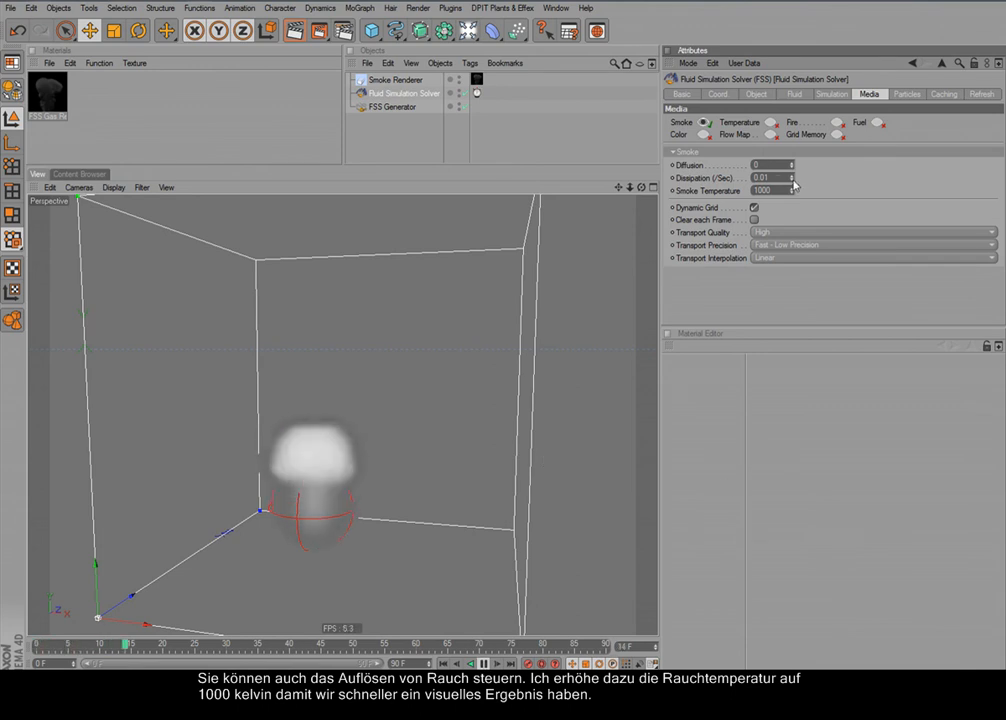
Increase the smoke's Dissipation per second to 0.4 during playback and stop the simulation
mouse_move(792, 179)
left_mouse_down()
mouse_move(792, 140)
mouse_move(792, 160)
left_mouse_up()
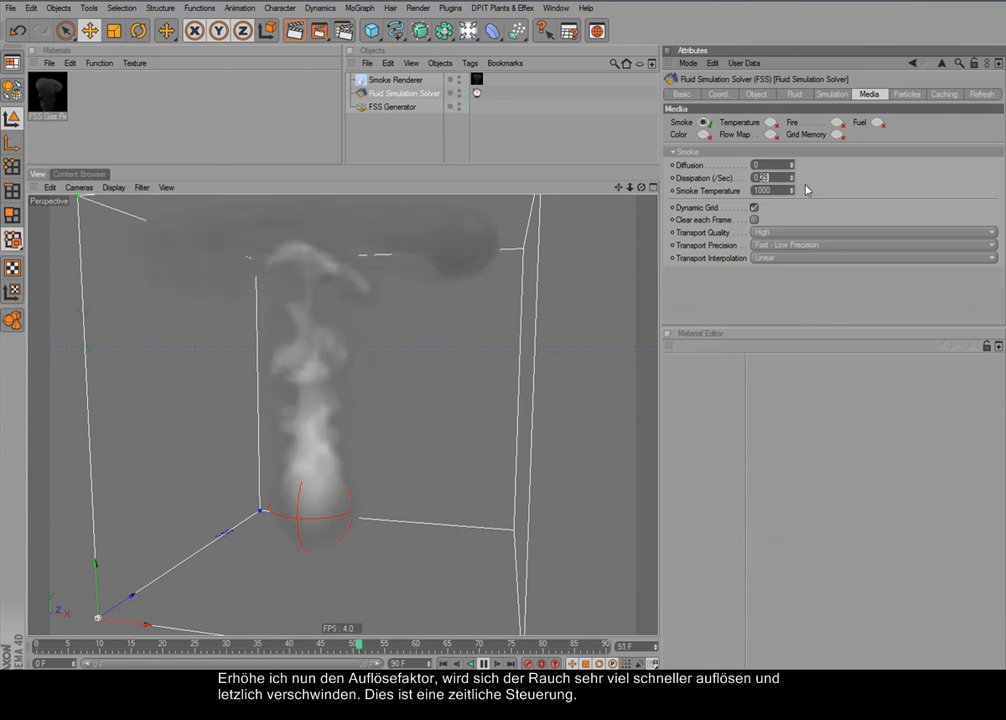
type("4")
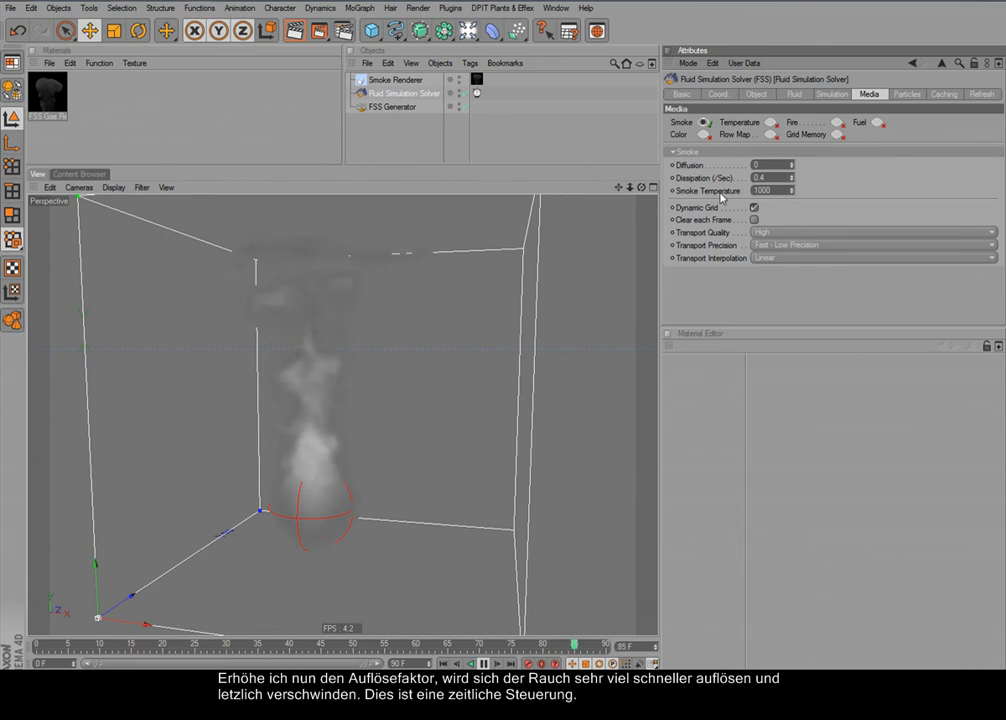
left_click(484, 664)
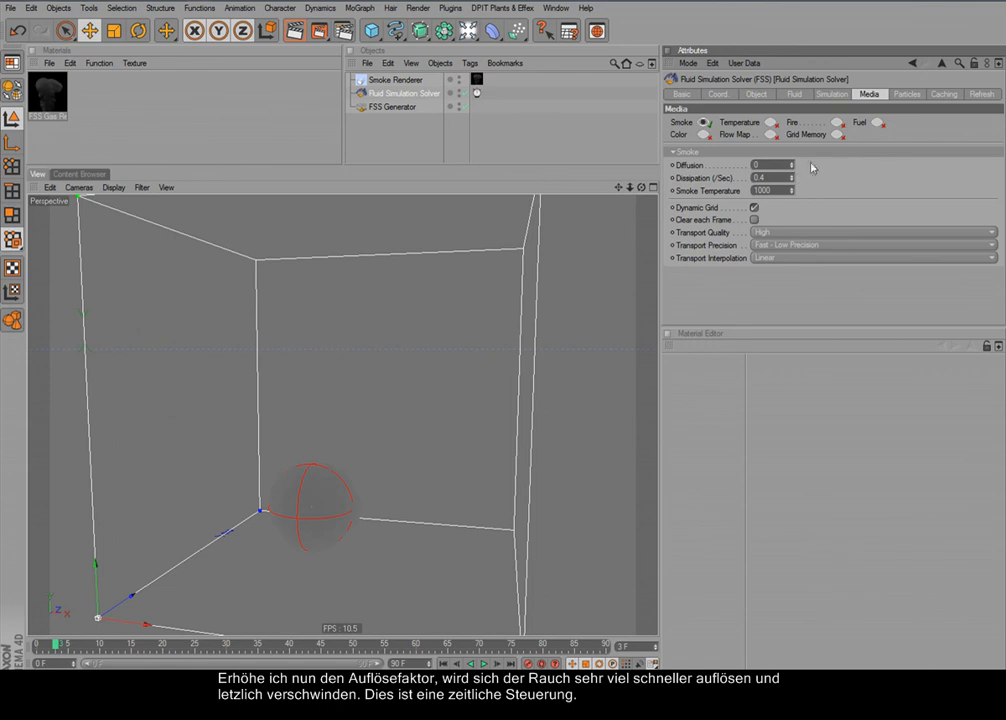
Set the smoke's Diffusion to 25 and its Dissipation to 0 while replaying the simulation
left_click_drag(792, 165, 792, 162)
left_click(484, 664)
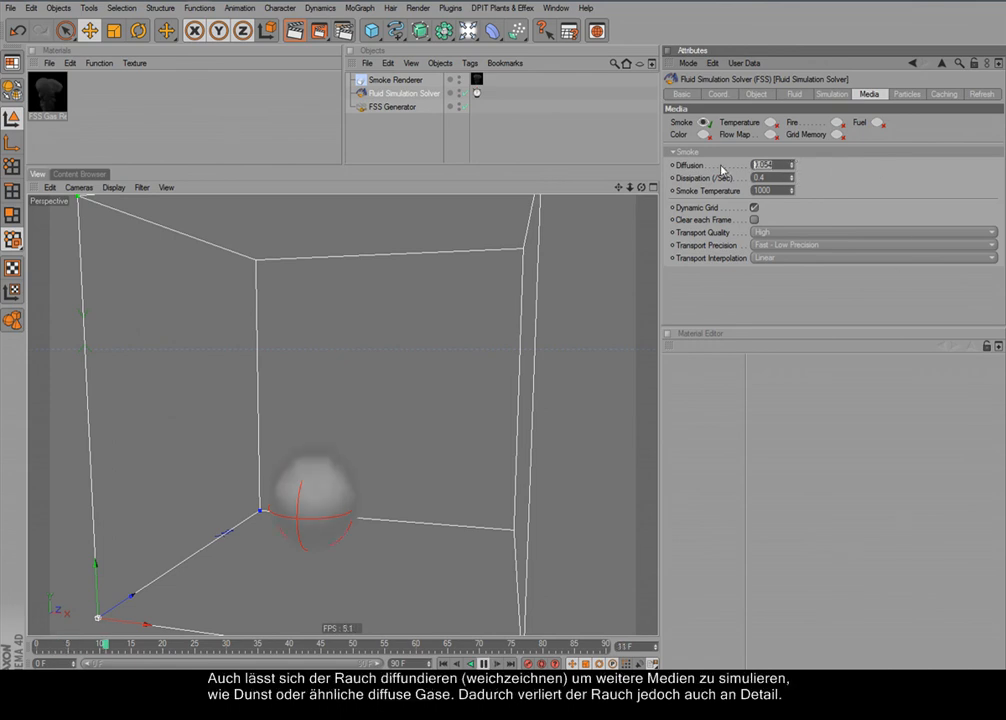
type("25")
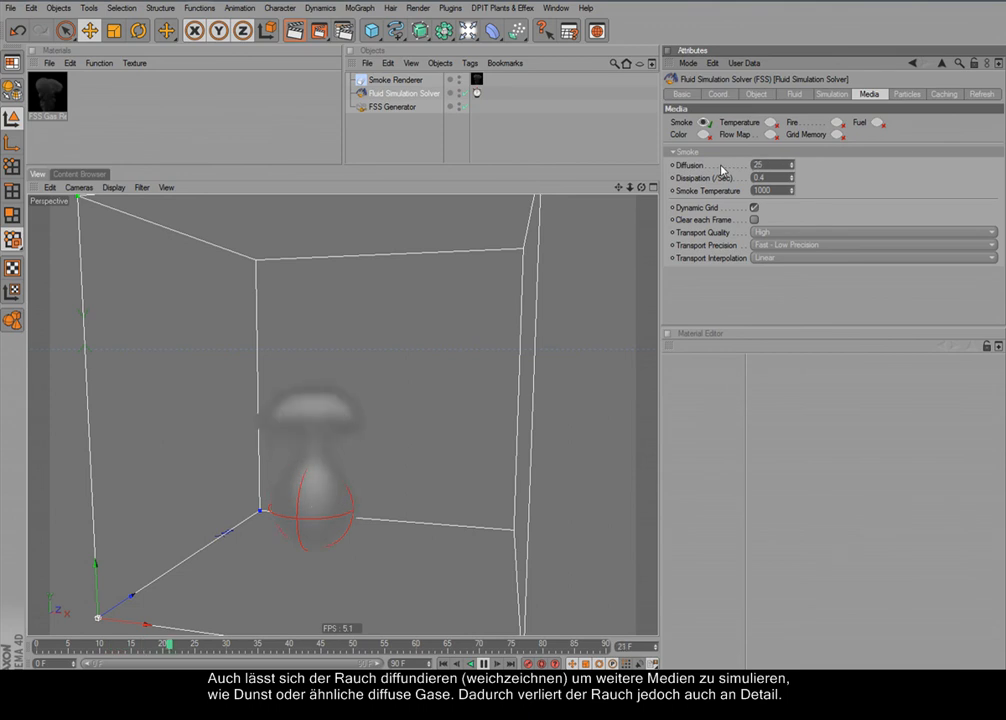
left_click_drag(768, 178, 668, 176)
type("0")
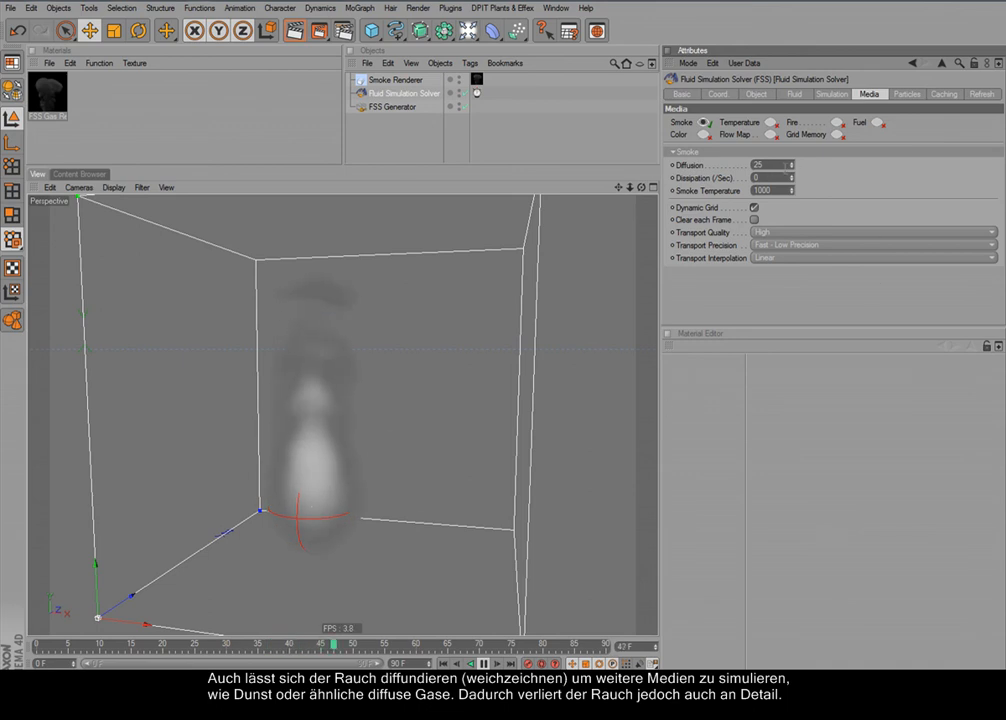
Set the smoke's Diffusion to 50 while the simulation continues playing
left_click_drag(765, 165, 724, 161)
type("0.1")
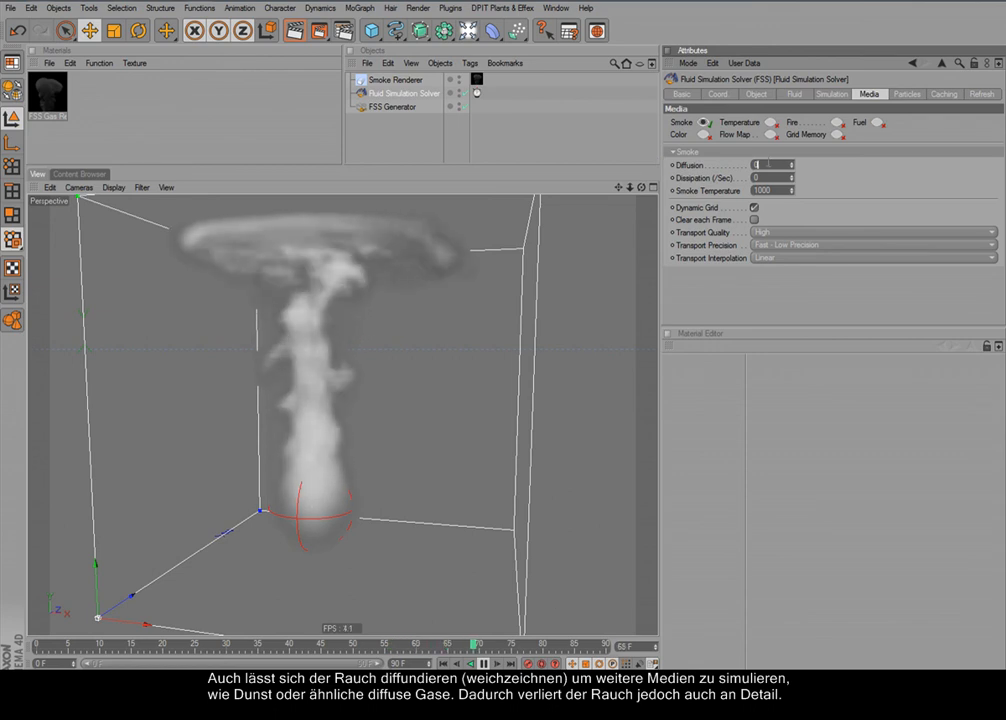
type("50")
key("Return")
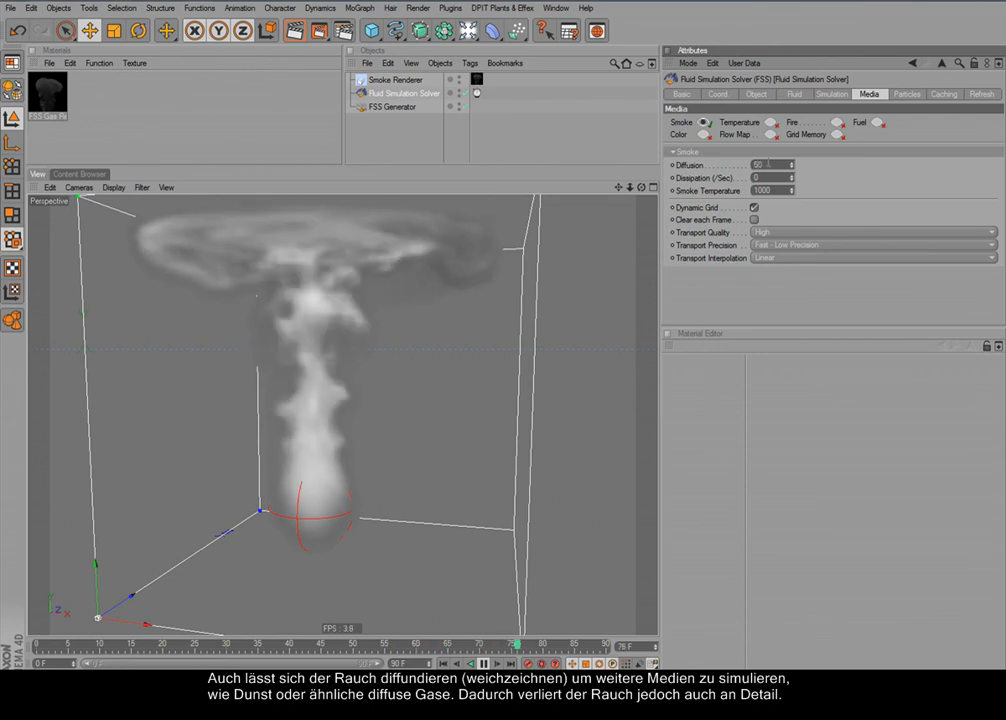